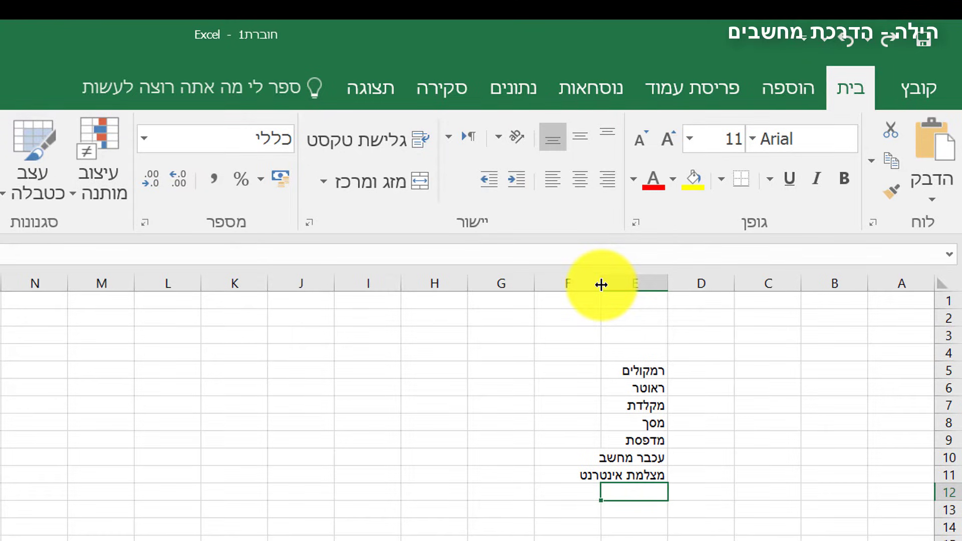
- Auto-fit the width of column E to its entries and fill cell H2 with yellow
{"action": "double_click", "coordinate": [601, 284]}
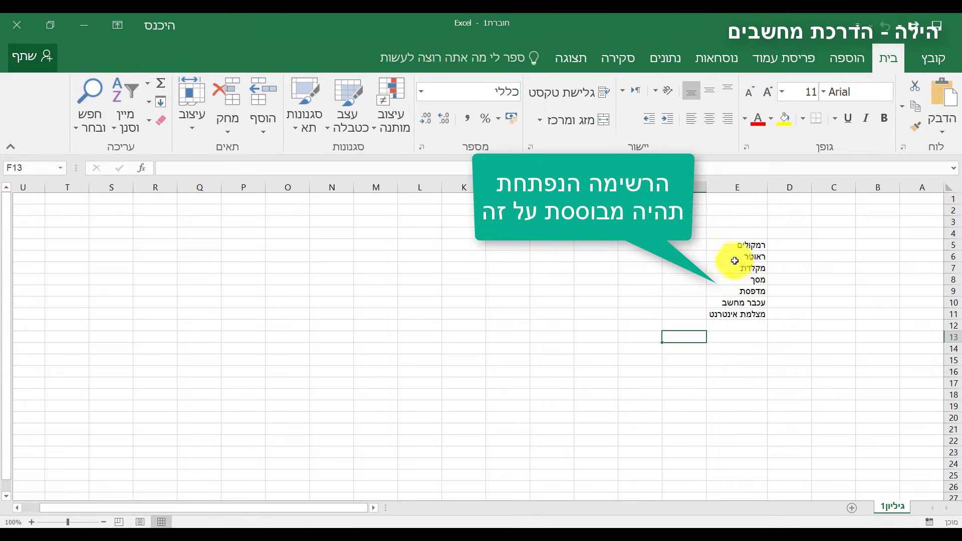
{"action": "left_click", "coordinate": [605, 209]}
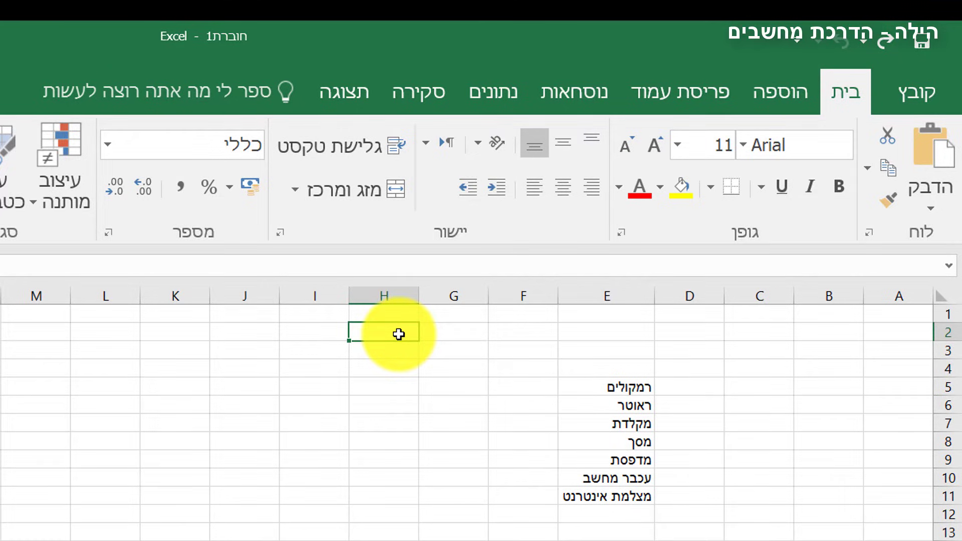
{"action": "left_click", "coordinate": [680, 190]}
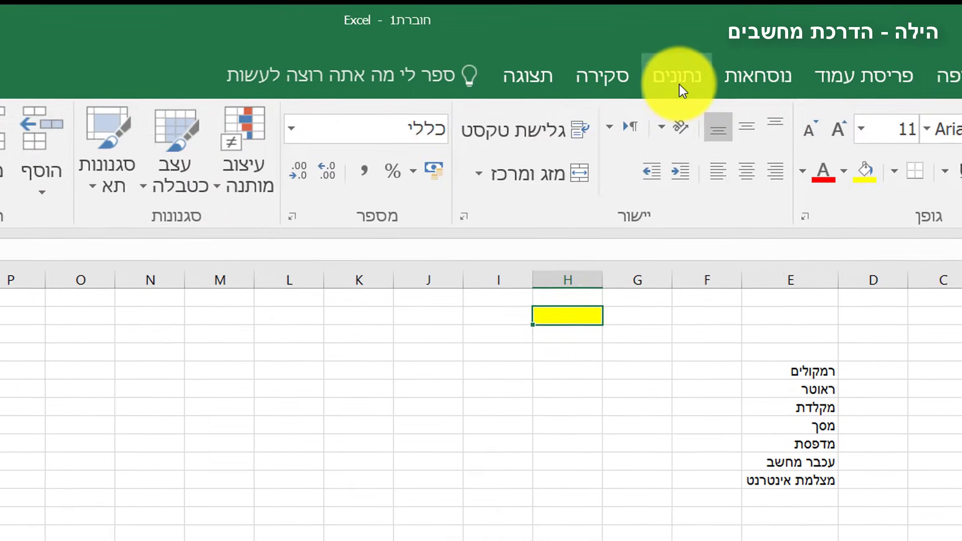
- Add data validation to cell H2 that allows a list (רשימה) with the source =$E$5:$E$11
{"action": "left_click", "coordinate": [494, 95]}
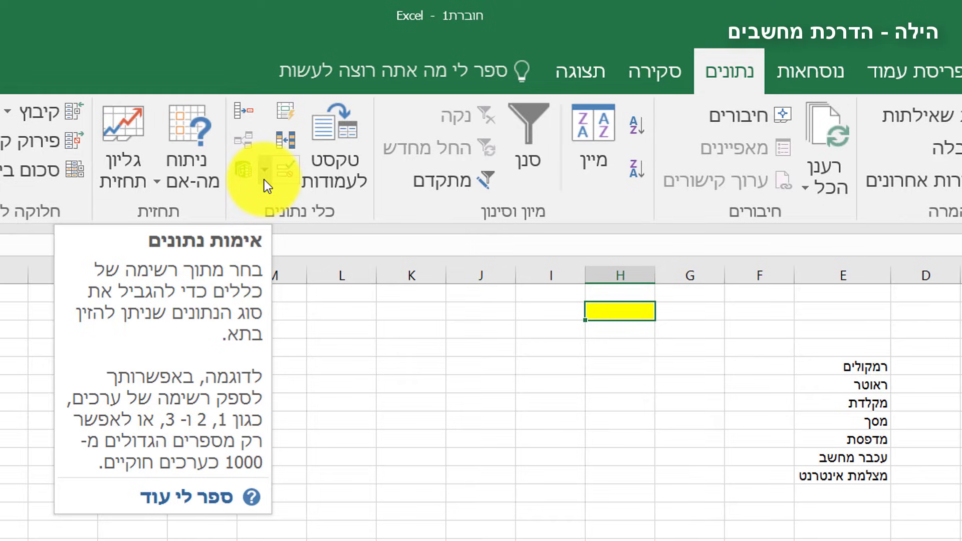
{"action": "left_click", "coordinate": [264, 179]}
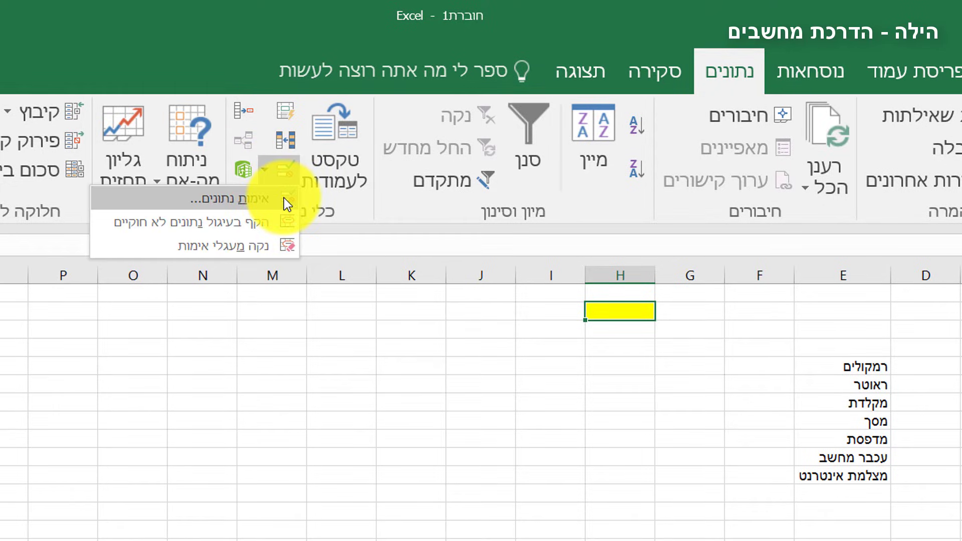
{"action": "left_click", "coordinate": [283, 200]}
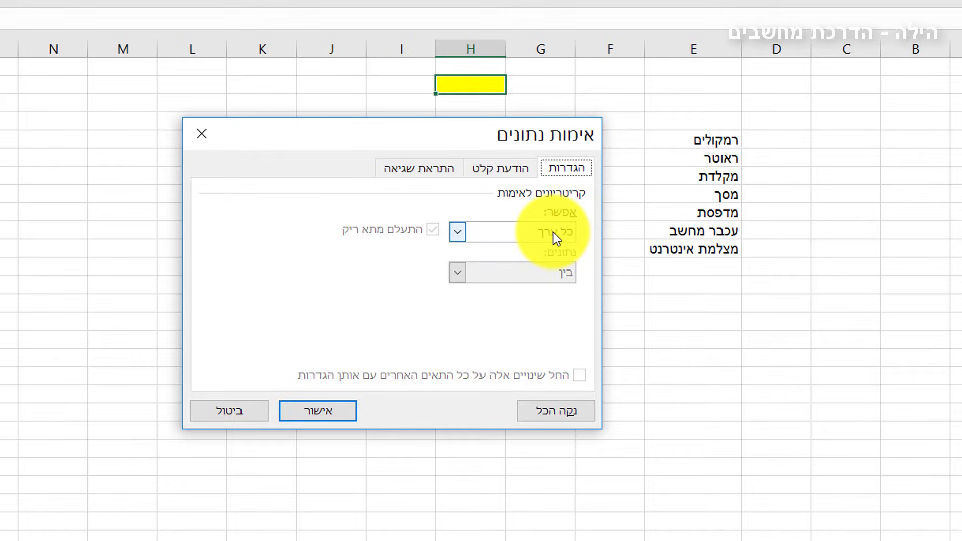
{"action": "left_click", "coordinate": [458, 233]}
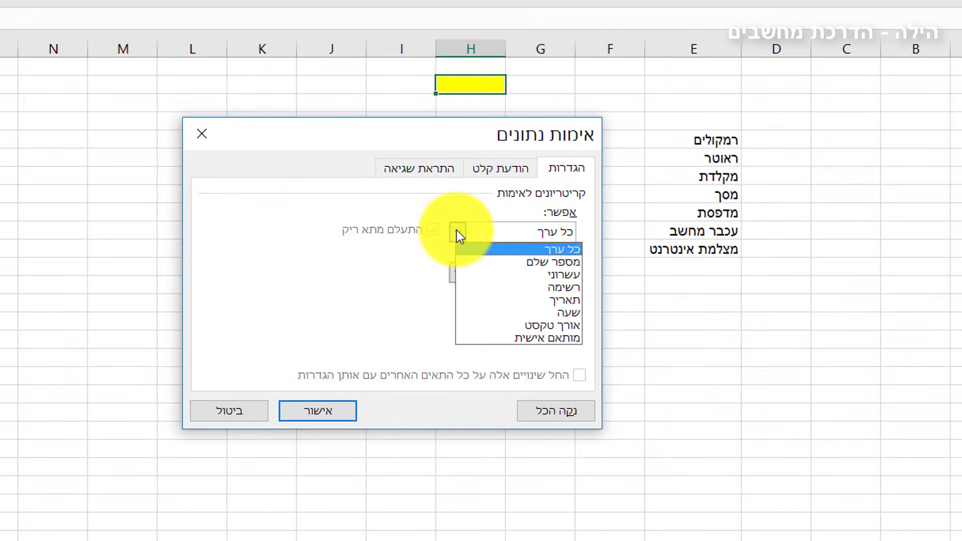
{"action": "left_click", "coordinate": [537, 288]}
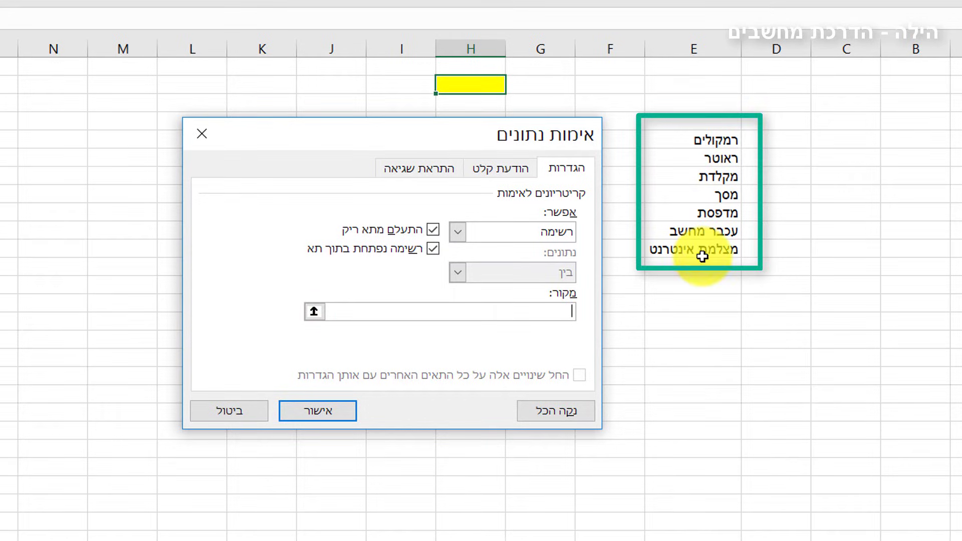
{"action": "left_click", "coordinate": [529, 311]}
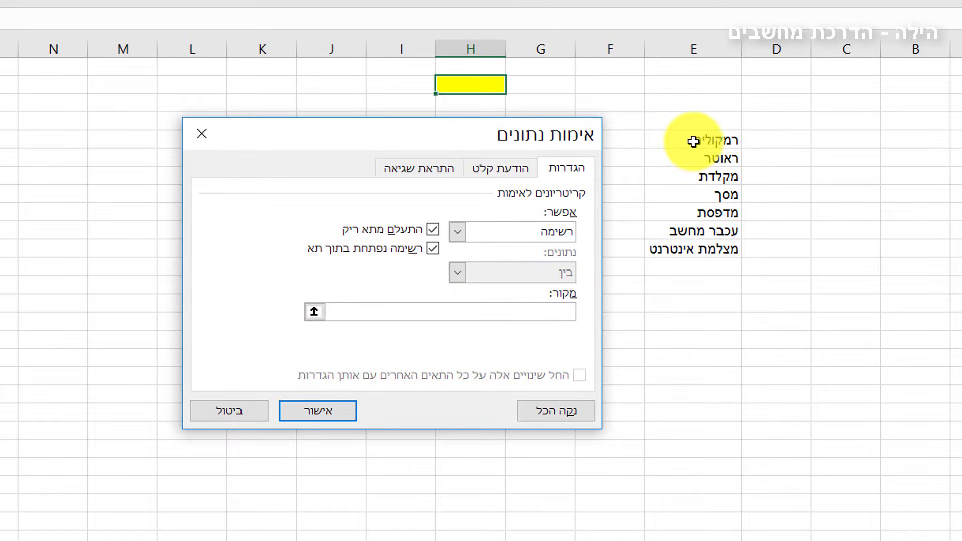
{"action": "left_click_drag", "start_coordinate": [693, 142], "coordinate": [673, 246]}
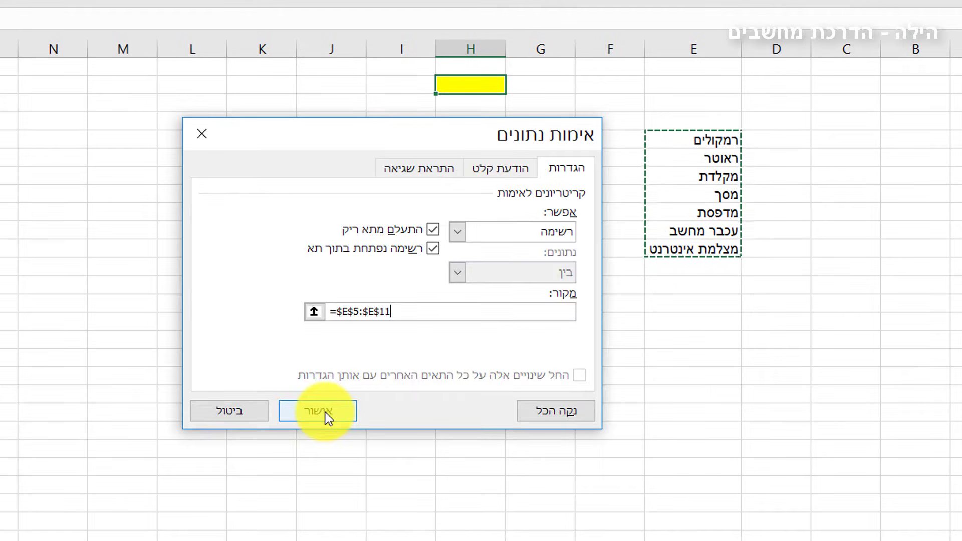
{"action": "left_click", "coordinate": [327, 413]}
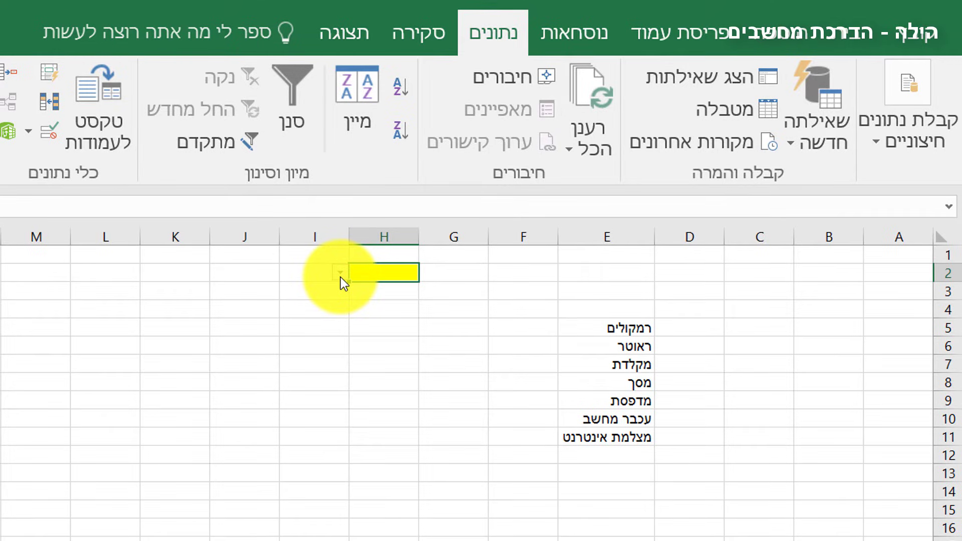
- Test the drop-down list in H2 by choosing מדפסת and then ראוטר
{"action": "left_click", "coordinate": [340, 277]}
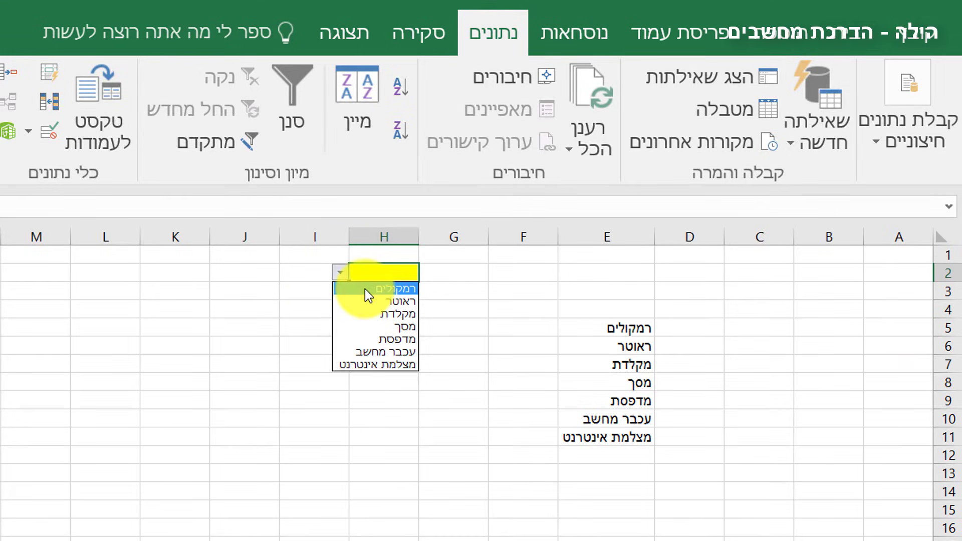
{"action": "left_click", "coordinate": [388, 339]}
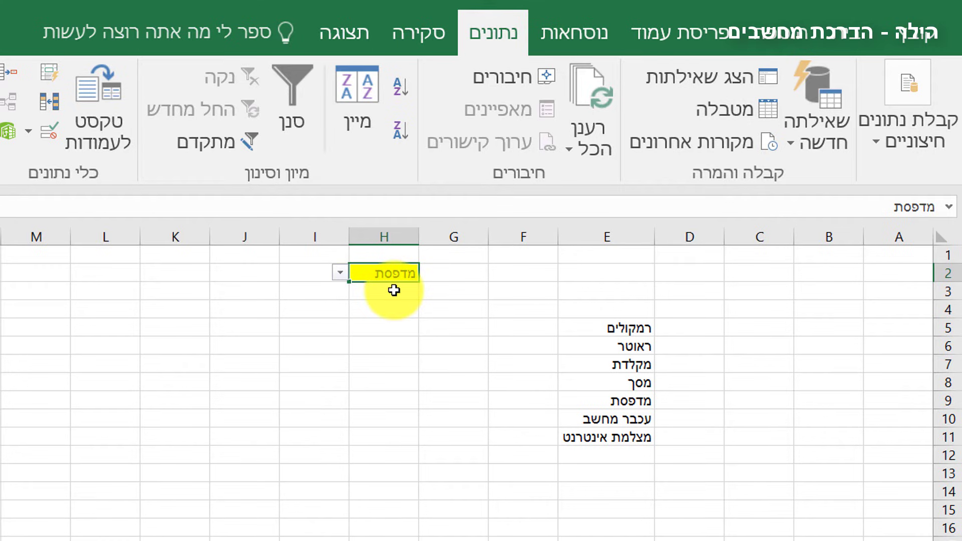
{"action": "left_click", "coordinate": [340, 273]}
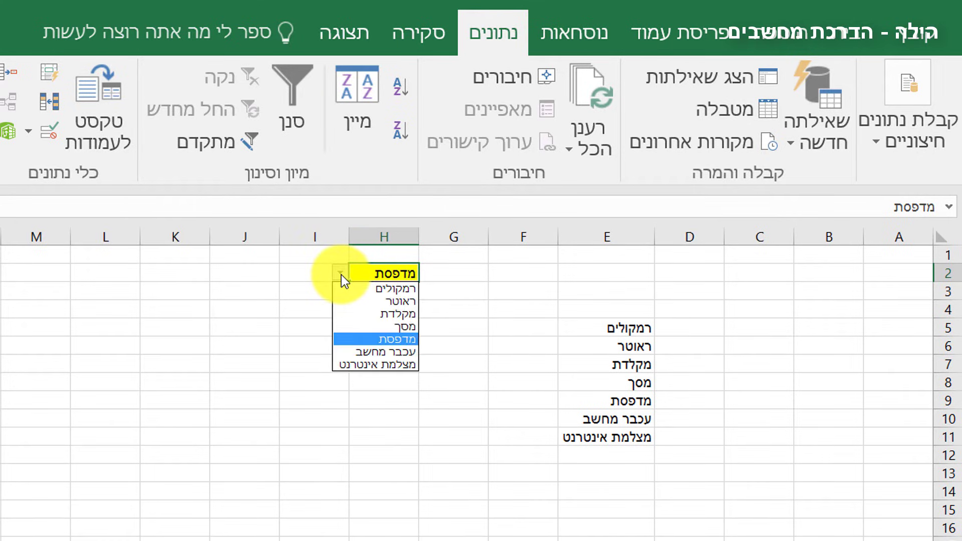
{"action": "left_click", "coordinate": [371, 301]}
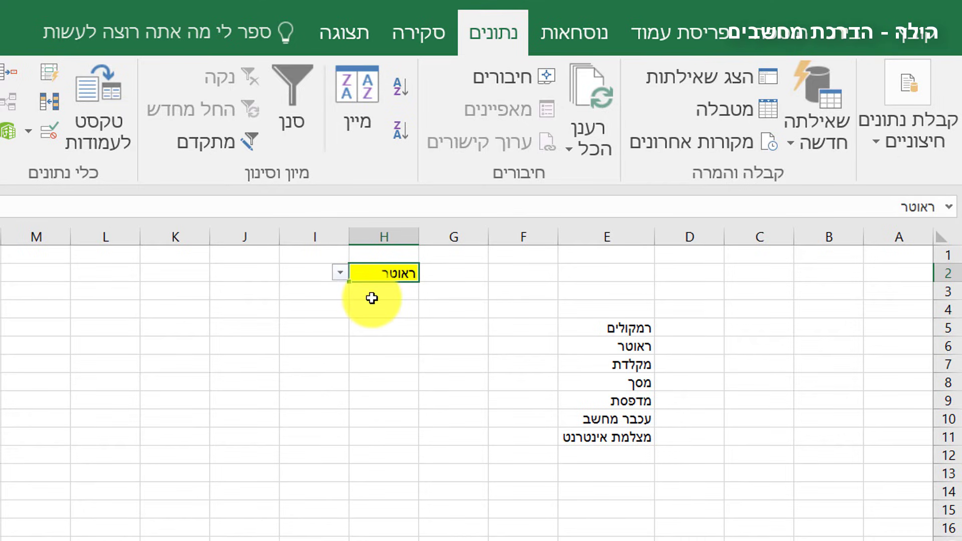
{"action": "left_click", "coordinate": [384, 346]}
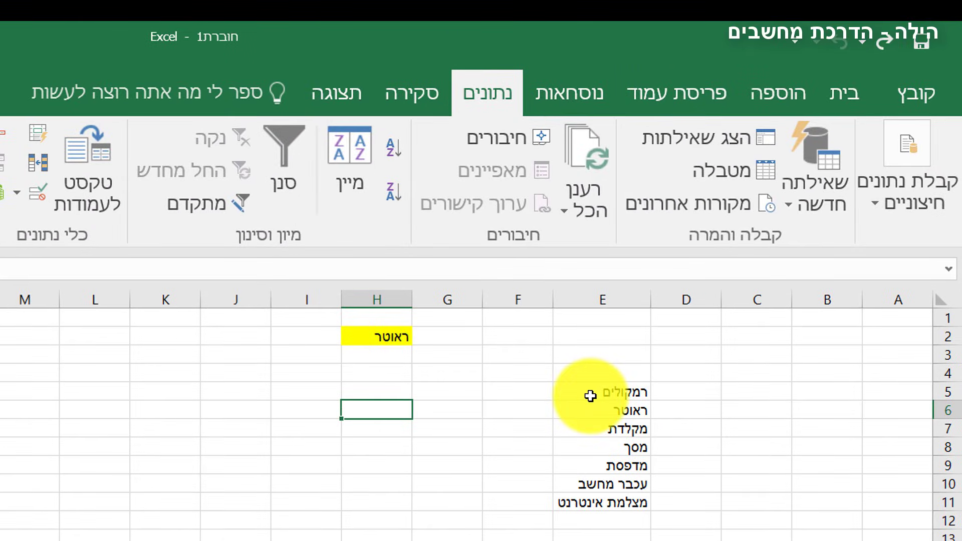
- Set the font colour of the source list in E5:E11 to white, Background 1
{"action": "left_click_drag", "start_coordinate": [590, 395], "coordinate": [591, 504]}
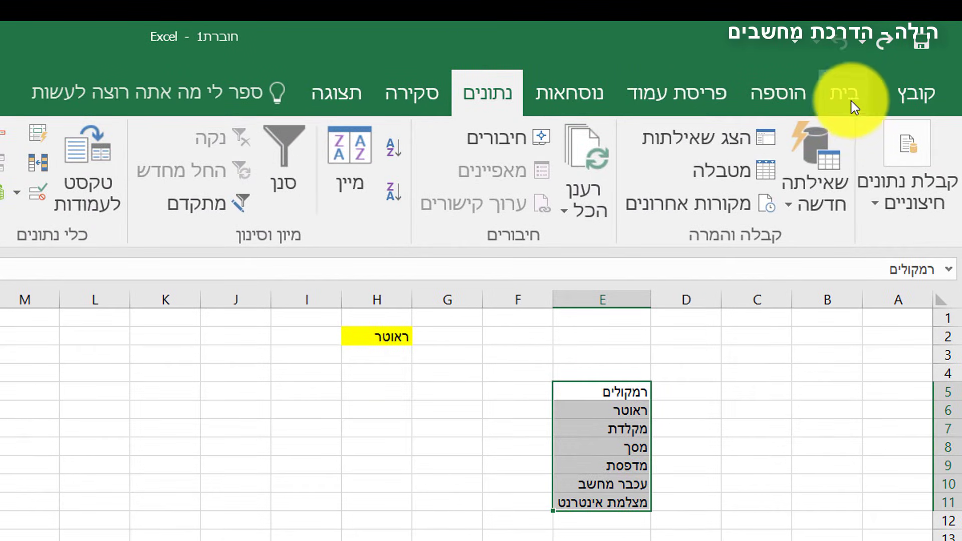
{"action": "left_click", "coordinate": [846, 95]}
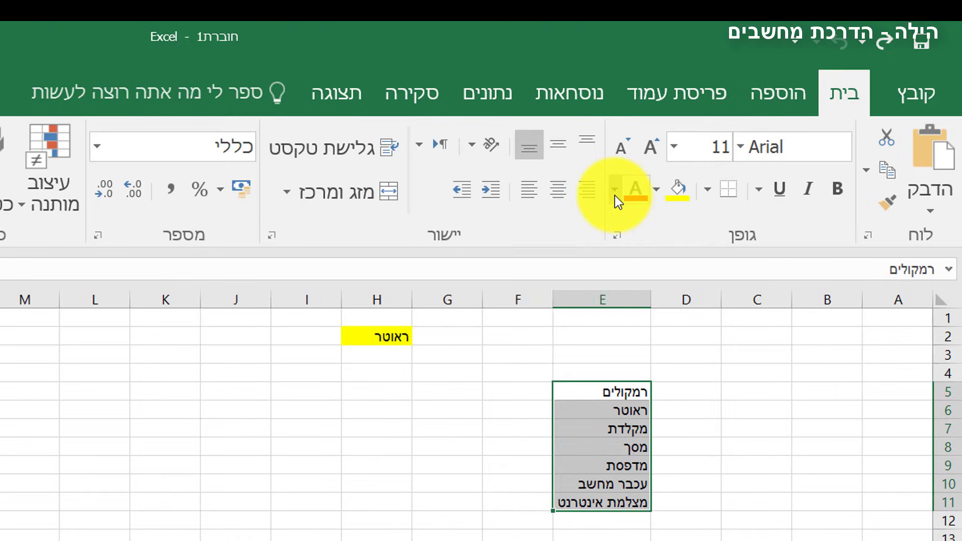
{"action": "left_click", "coordinate": [614, 195]}
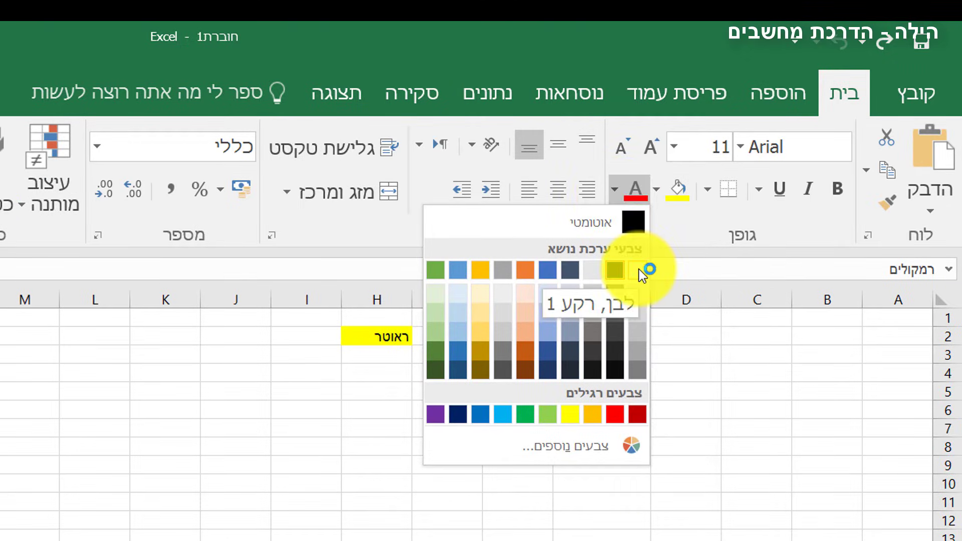
{"action": "left_click", "coordinate": [638, 269]}
{"action": "left_click", "coordinate": [518, 464]}
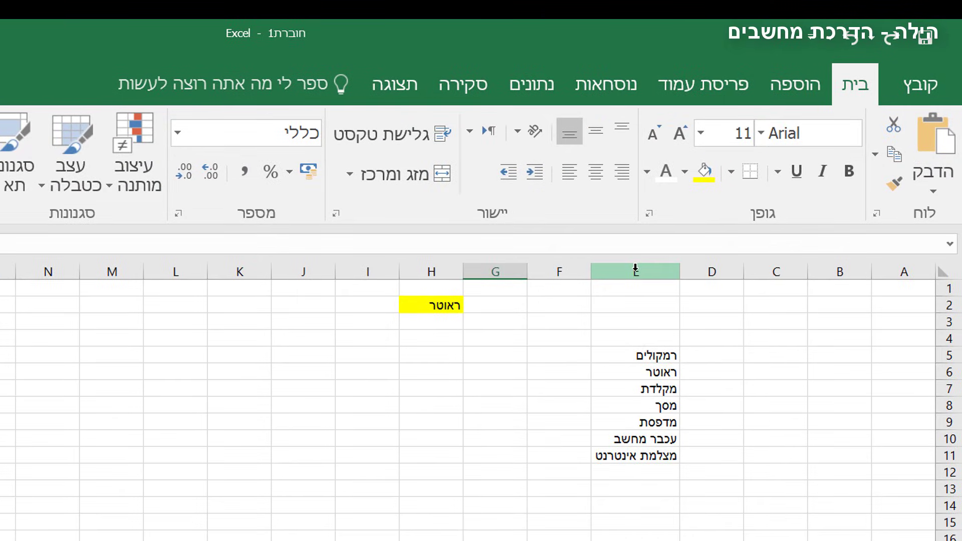
- Hide column E, which holds the source list
{"action": "left_click", "coordinate": [736, 186]}
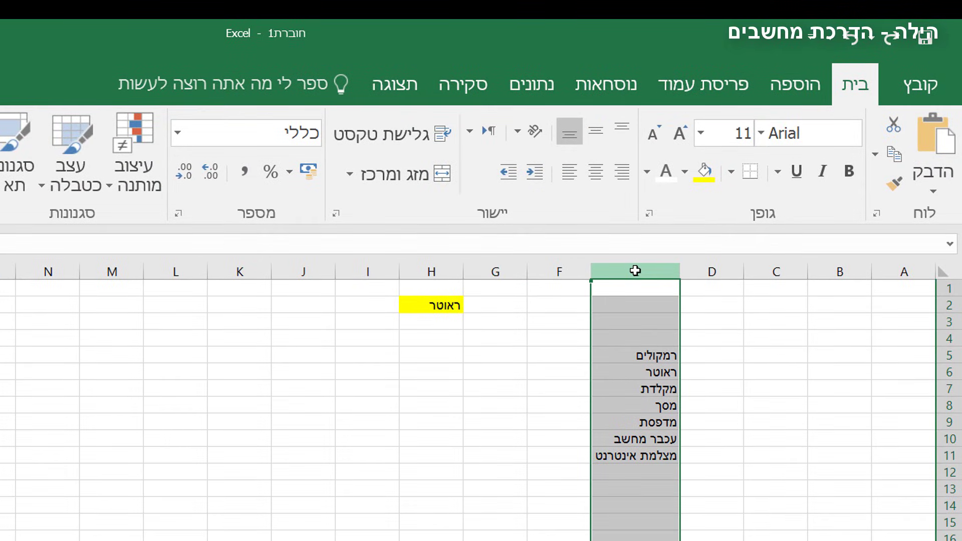
{"action": "right_click", "coordinate": [635, 271]}
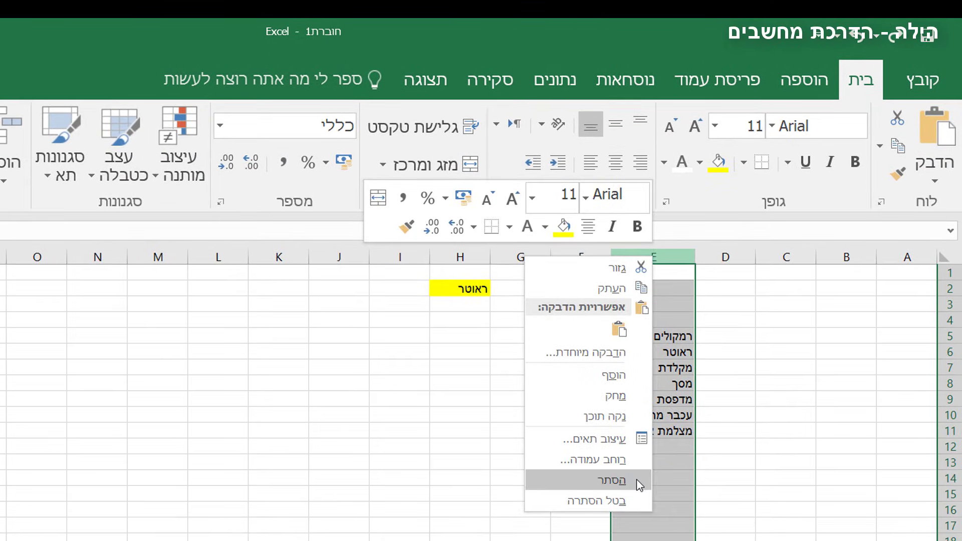
{"action": "left_click", "coordinate": [639, 482]}
- Try several drop-down entries in H2, choosing ראוטר, מסך and finally עכבר מחשב
{"action": "left_click", "coordinate": [593, 463]}
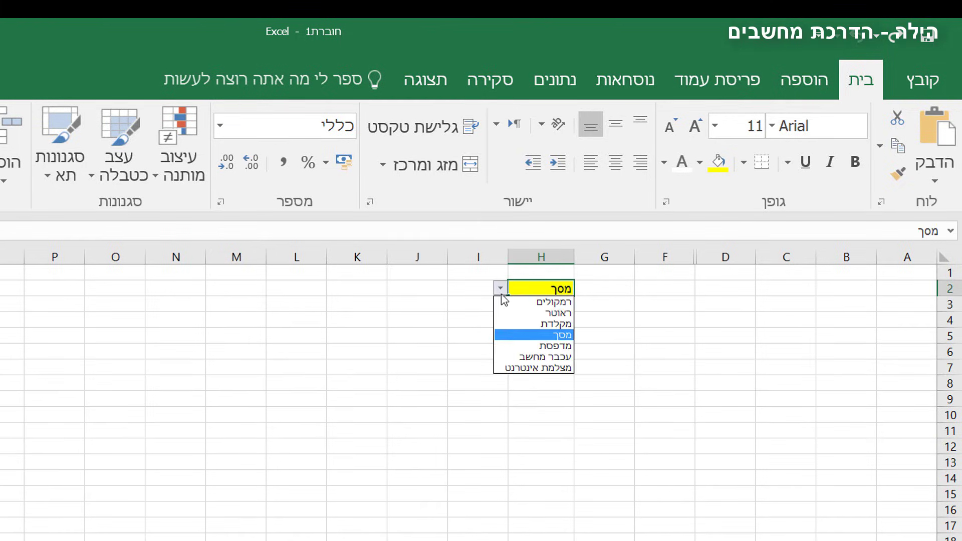
{"action": "left_click", "coordinate": [517, 314]}
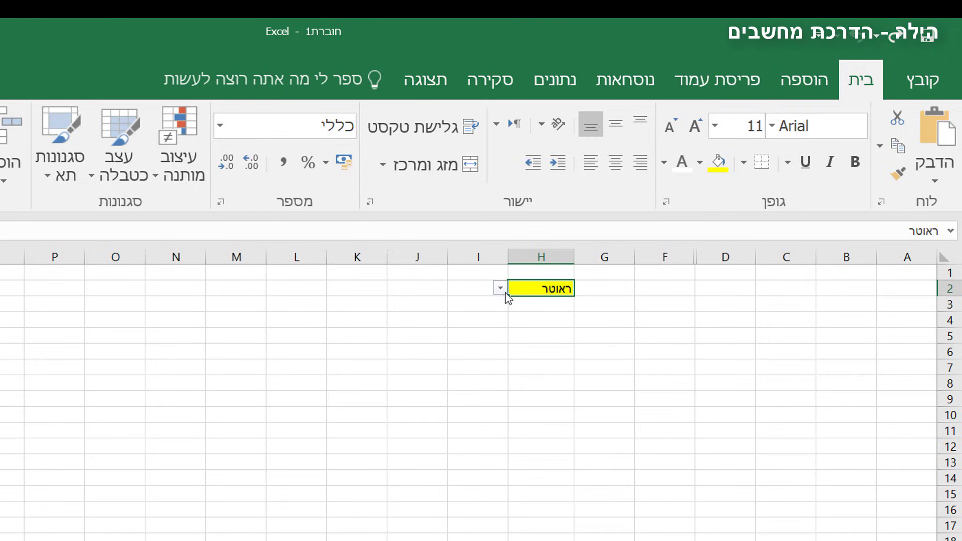
{"action": "left_click", "coordinate": [501, 289]}
{"action": "left_click", "coordinate": [521, 339]}
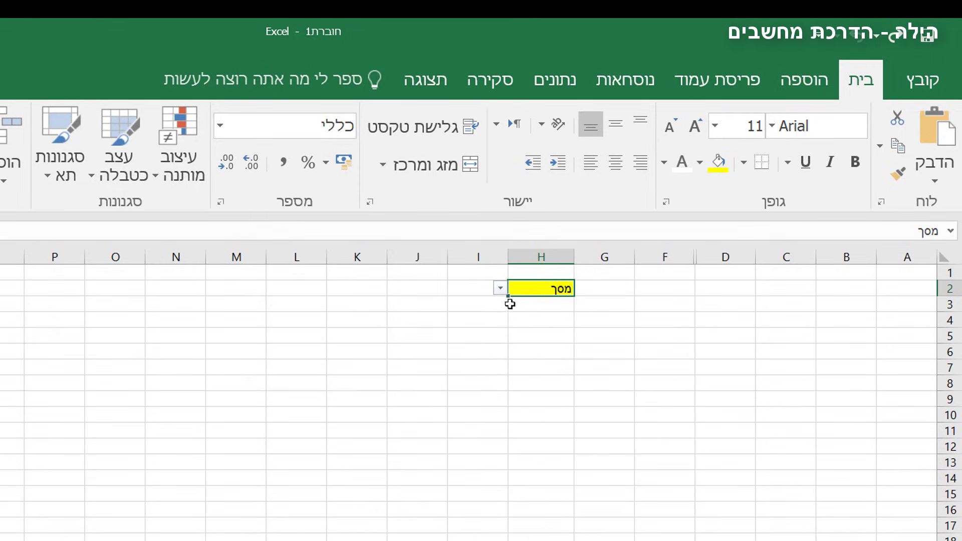
{"action": "left_click", "coordinate": [500, 288]}
{"action": "left_click", "coordinate": [524, 357]}
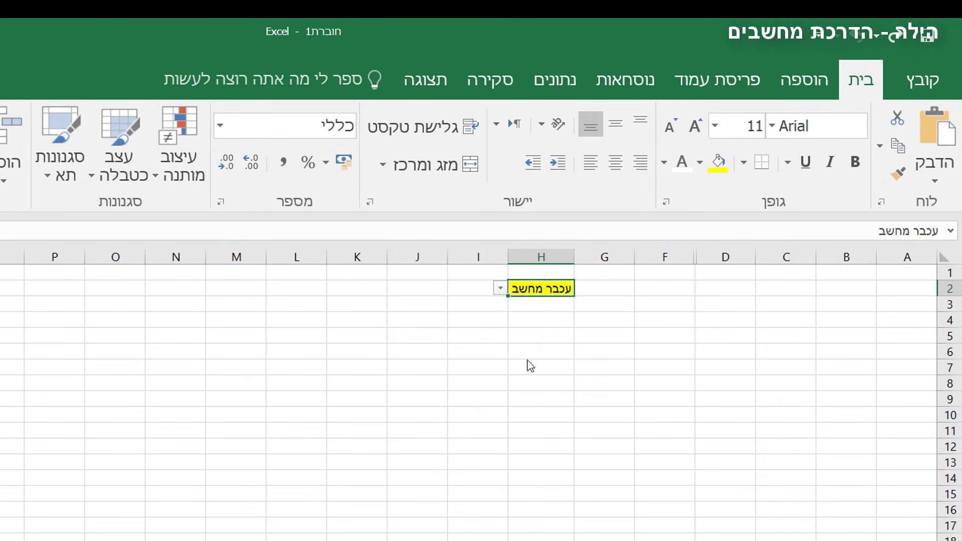
{"action": "left_click", "coordinate": [665, 319]}
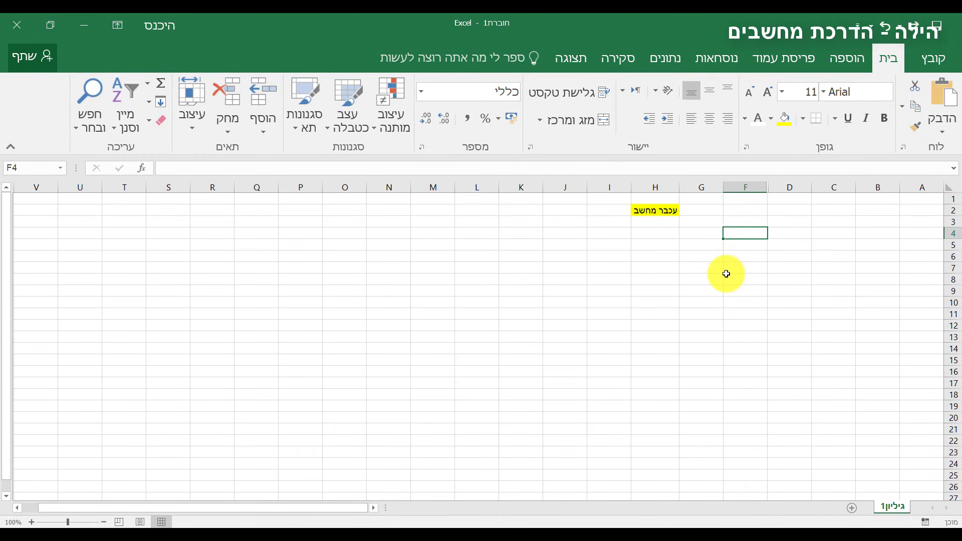
- Unhide column E between columns D and F
{"action": "left_click", "coordinate": [771, 198]}
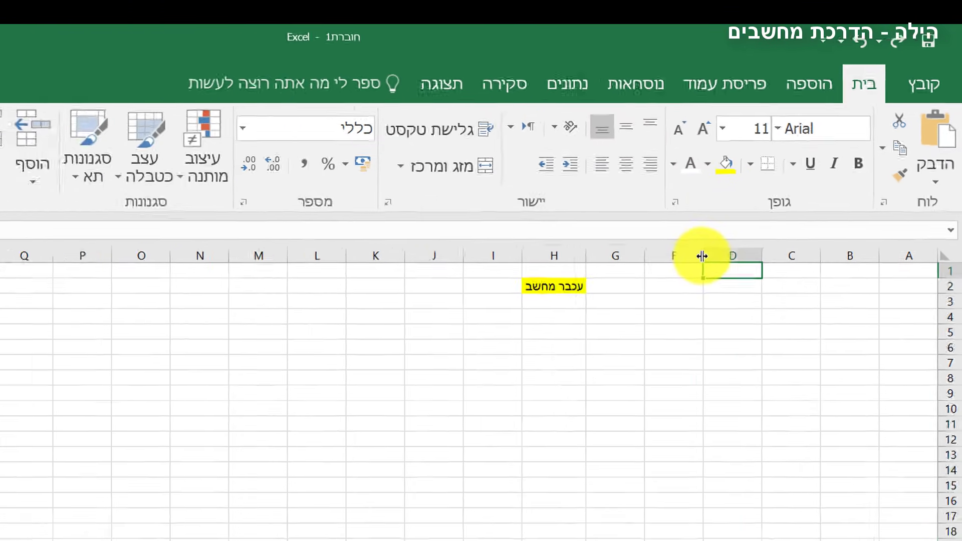
{"action": "right_click", "coordinate": [629, 319]}
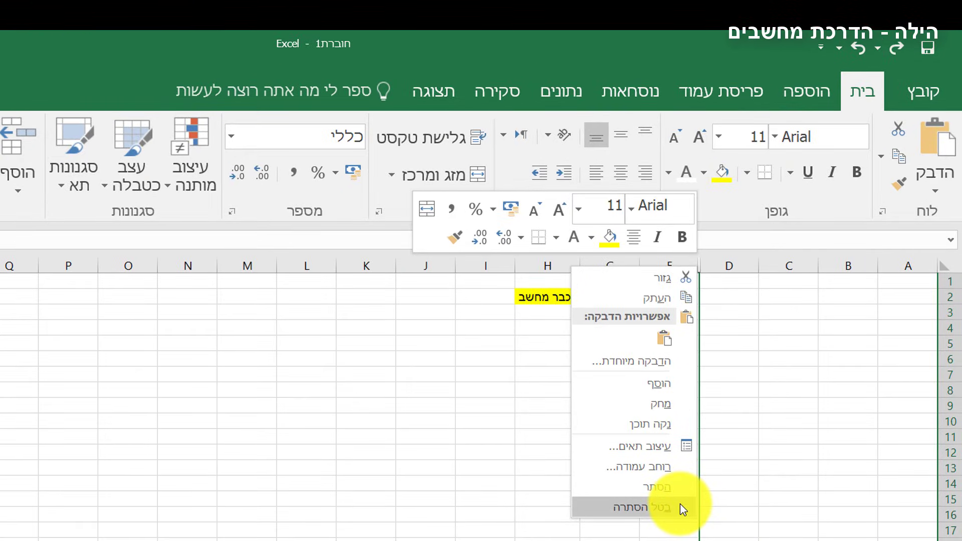
{"action": "left_click", "coordinate": [680, 503]}
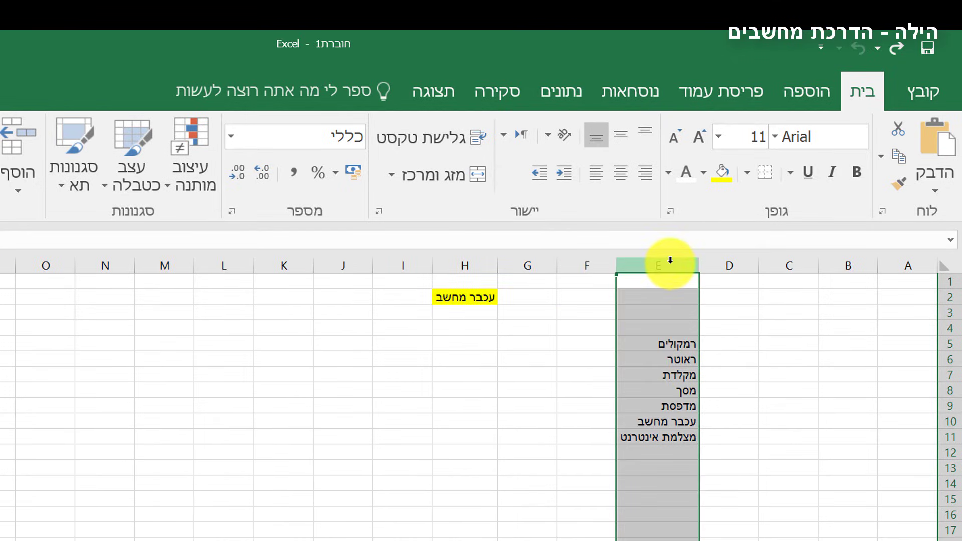